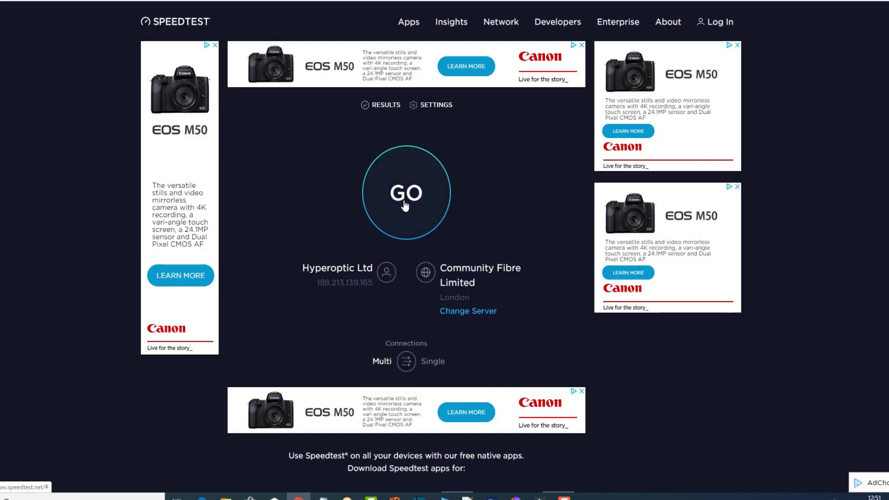
Step: Run the Speedtest by Ookla connection test, which returns 170.93 Mbps download and 170.08 Mbps upload
left_click(405, 205)
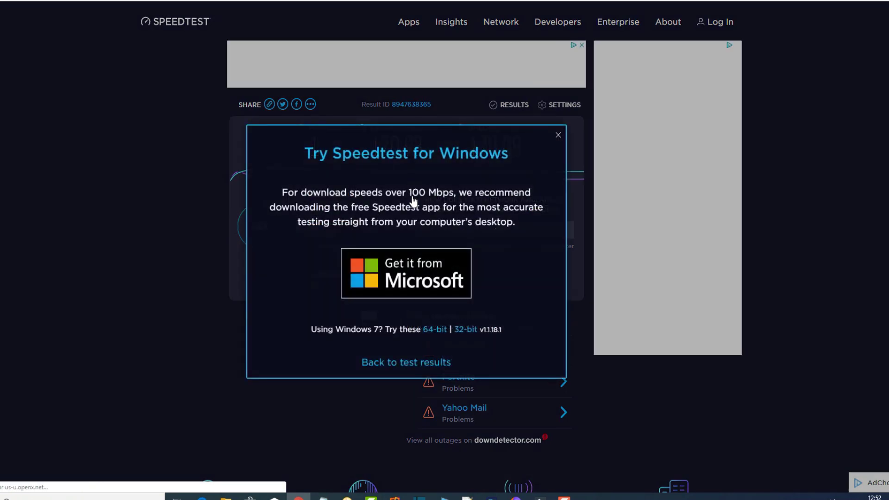
Step: Close the 'Try Speedtest for Windows' prompt to reveal the 170.93/170.08 Mbps results
left_click(558, 136)
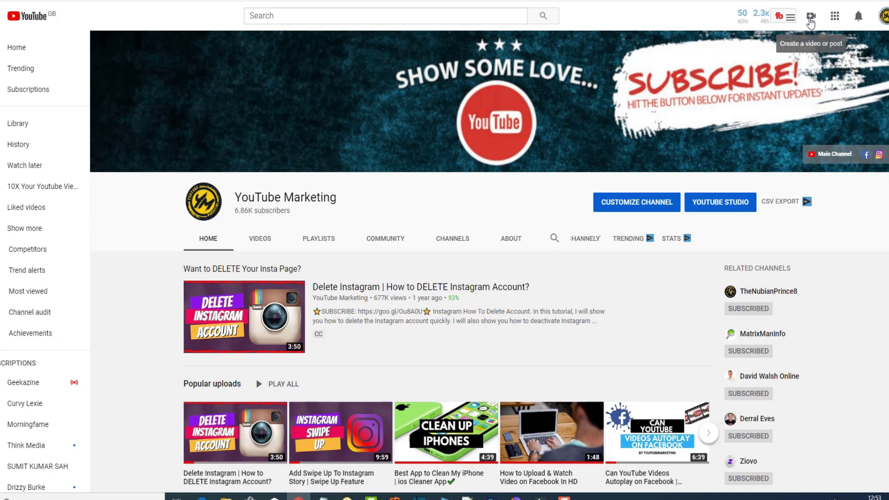
Step: Scroll down and back up through the YouTube Marketing channel page
scroll(630, 242, "down", 3)
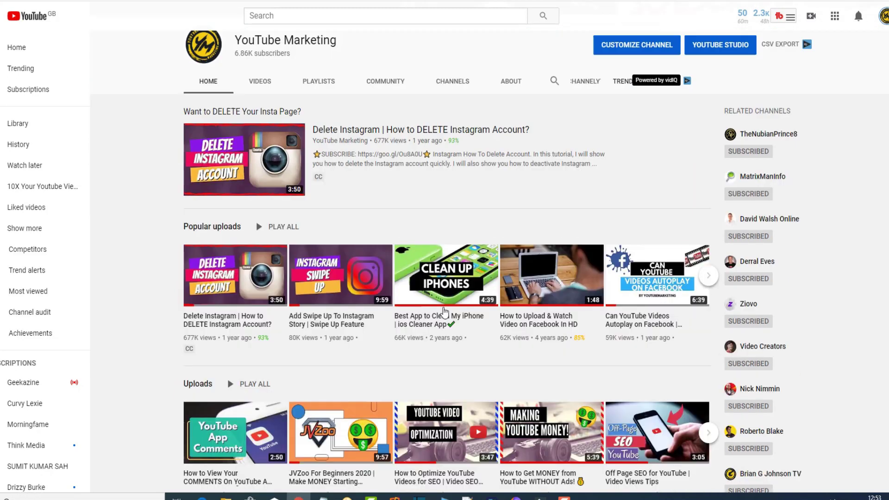
scroll(222, 458, "down", 1)
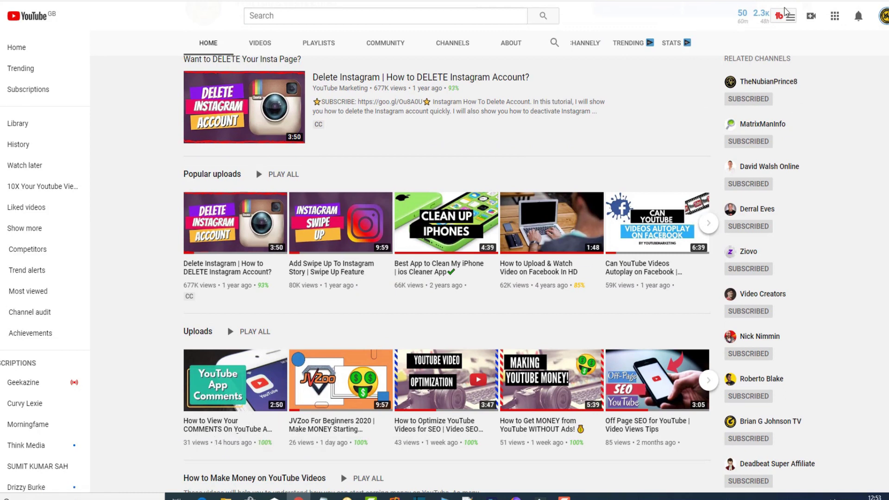
scroll(834, 77, "up", 4)
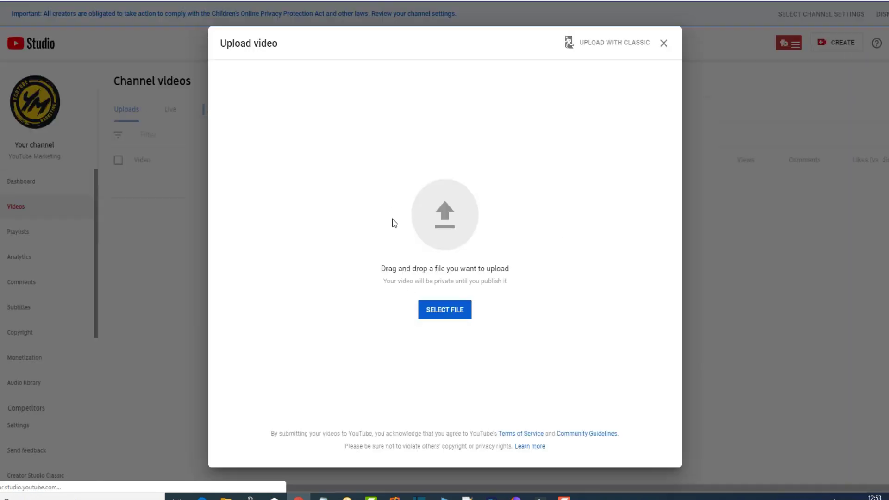
Step: Upload the 'How To View Your Comments On YouTube App' MP4 from the Documents folder
left_click(444, 311)
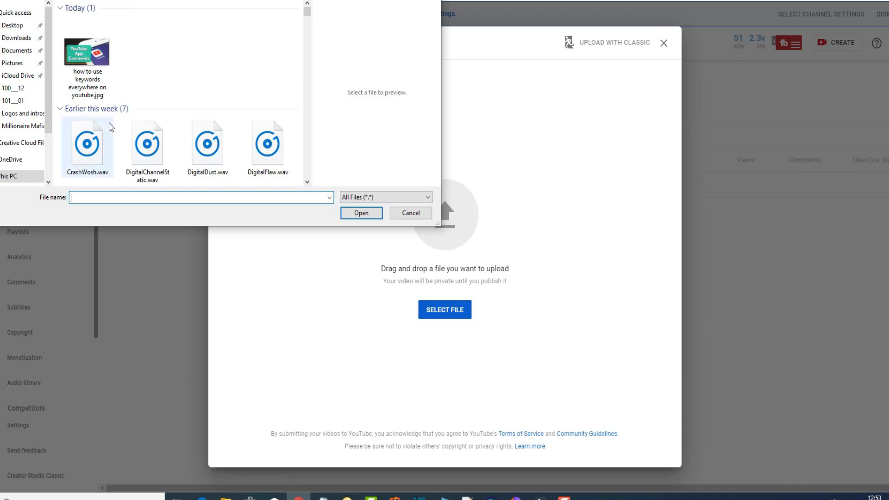
left_click(24, 54)
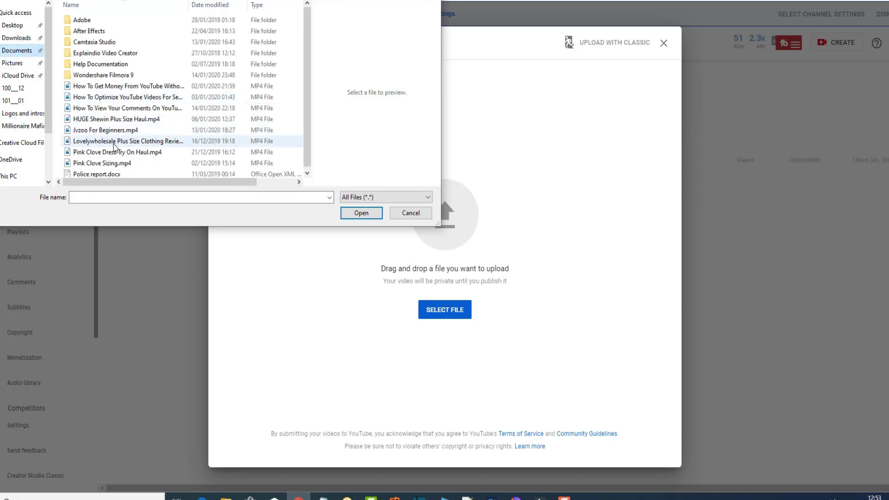
left_click(135, 108)
left_click(368, 215)
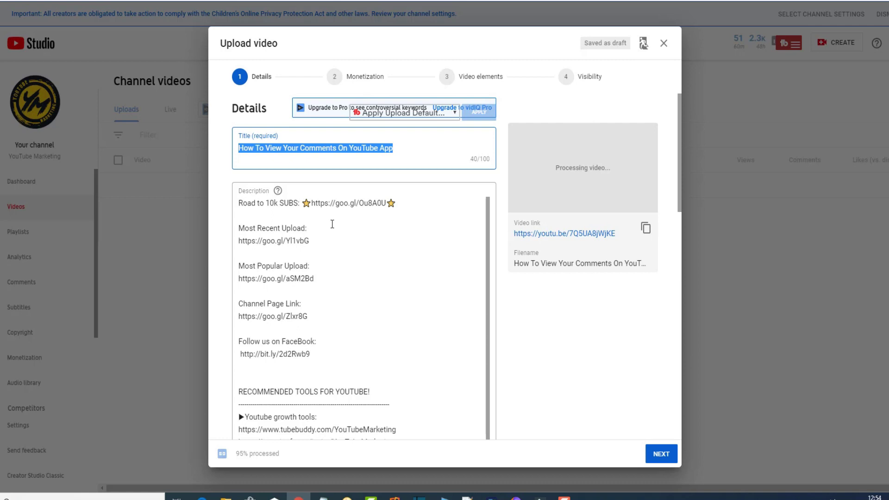
scroll(331, 225, "down", 1)
scroll(335, 226, "up", 1)
scroll(332, 227, "down", 2)
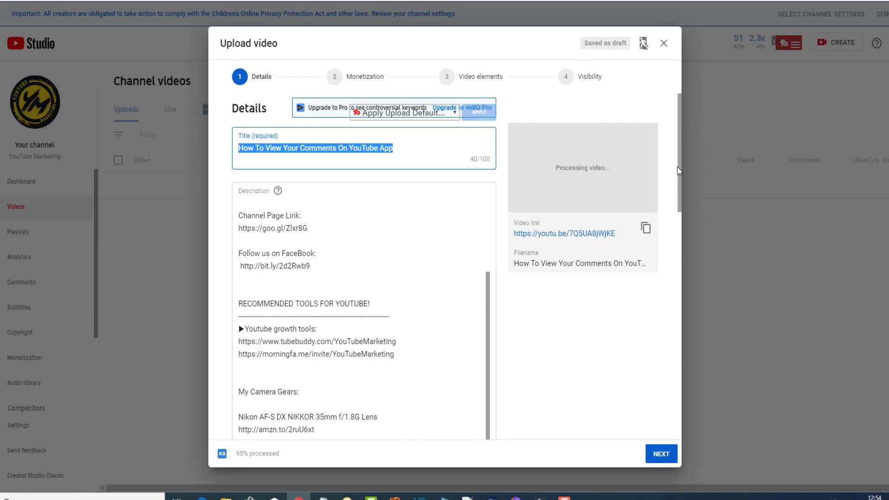
left_click_drag(679, 162, 683, 282)
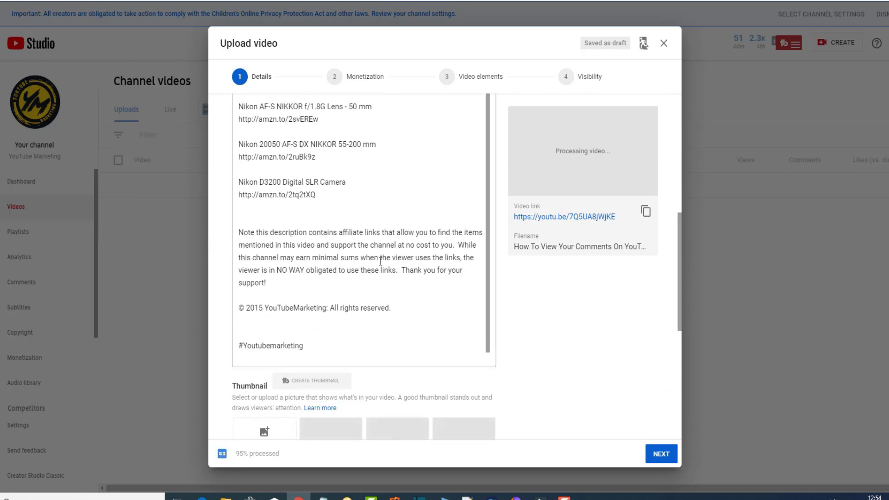
scroll(381, 257, "up", 8)
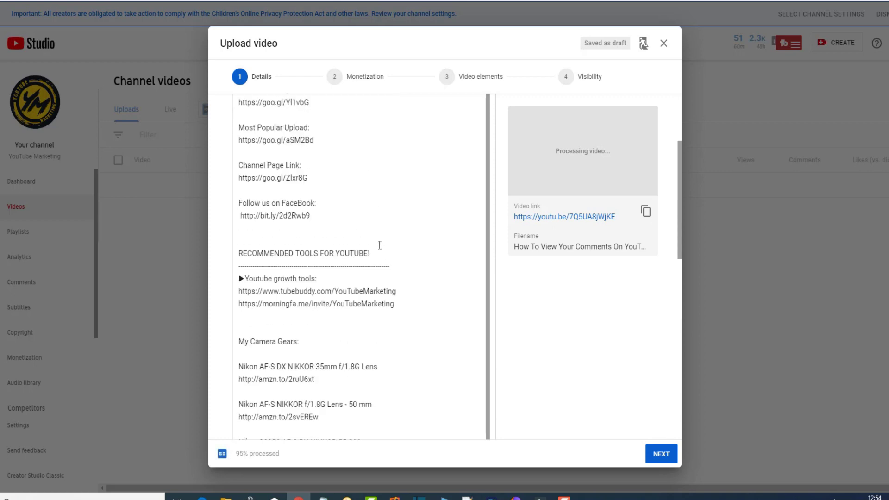
scroll(379, 244, "up", 10)
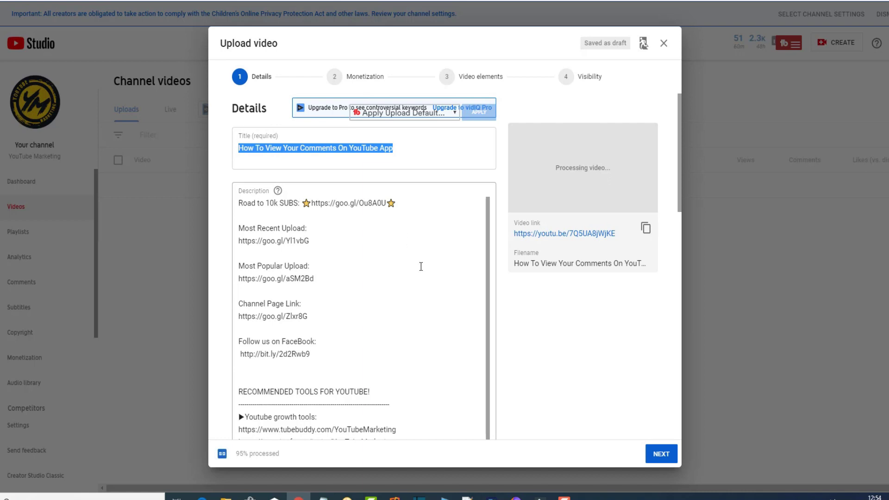
scroll(419, 265, "down", 5)
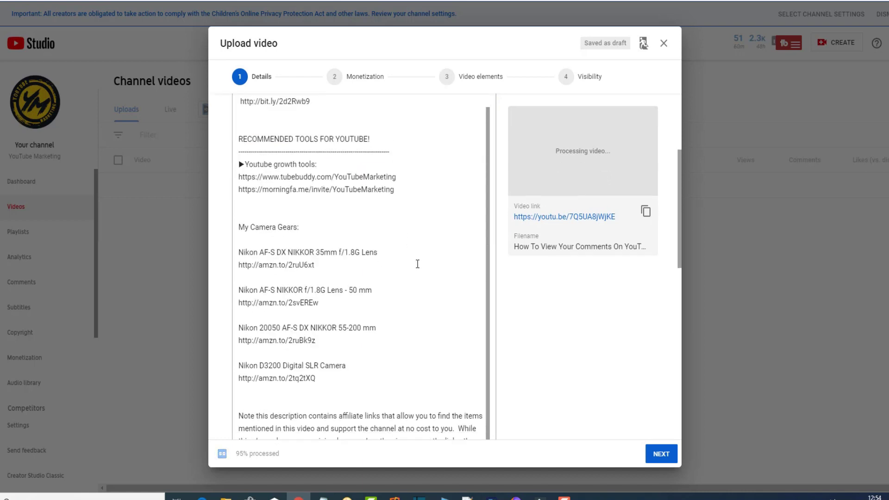
scroll(417, 264, "down", 6)
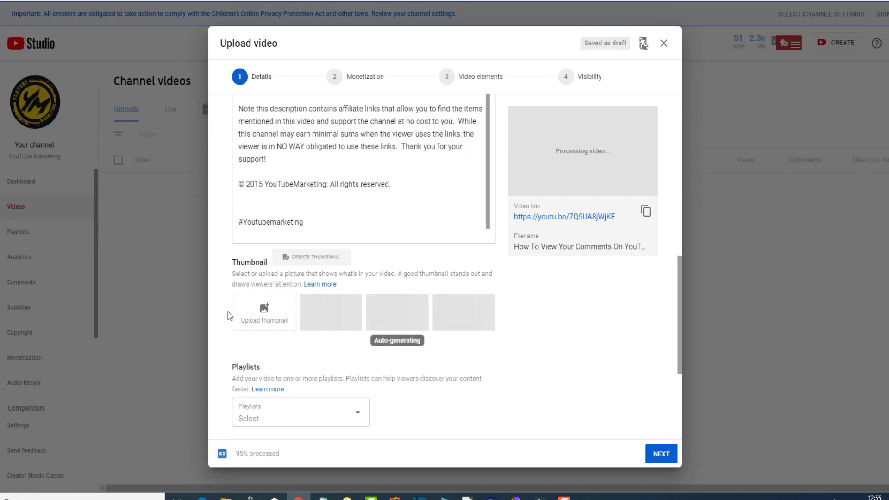
Step: Set the custom thumbnail to 'how to use keywords everywhere on youtube.jpg' from Downloads
left_click(264, 316)
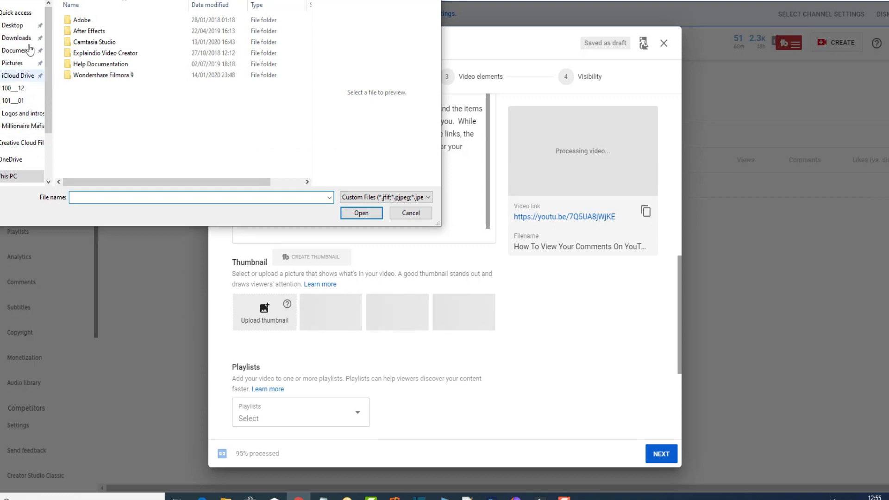
left_click(18, 38)
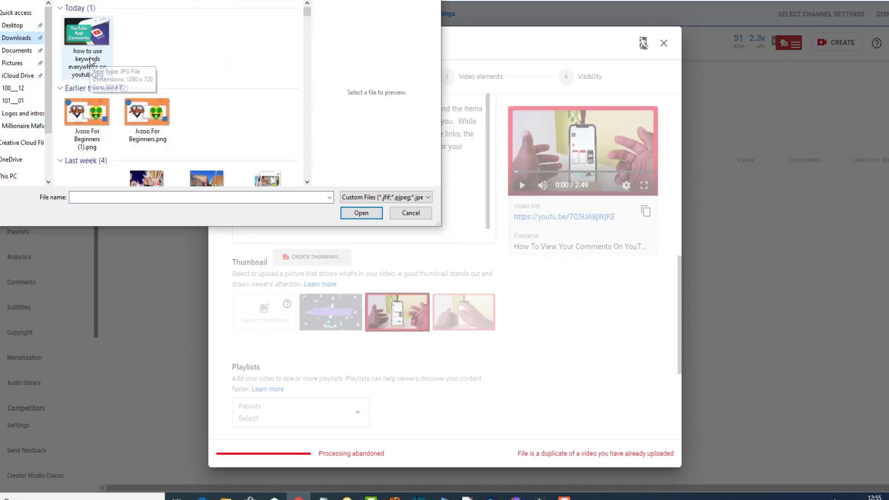
left_click(90, 60)
left_click(359, 216)
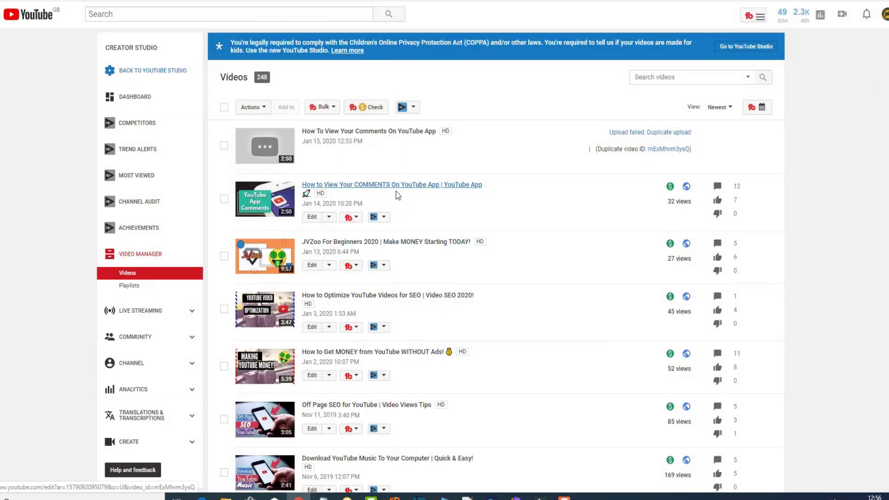
Step: Delete the failed duplicate upload, leaving 247 videos, and open the channel's Status and features page
left_click(224, 146)
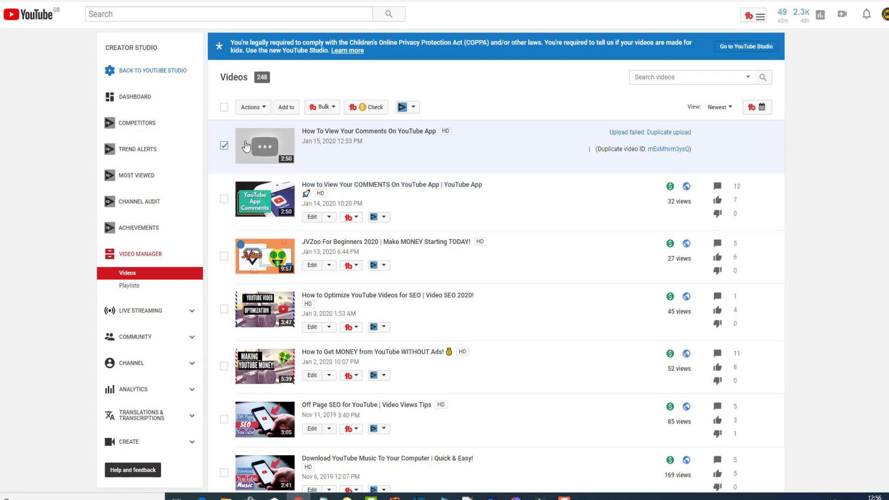
left_click(265, 109)
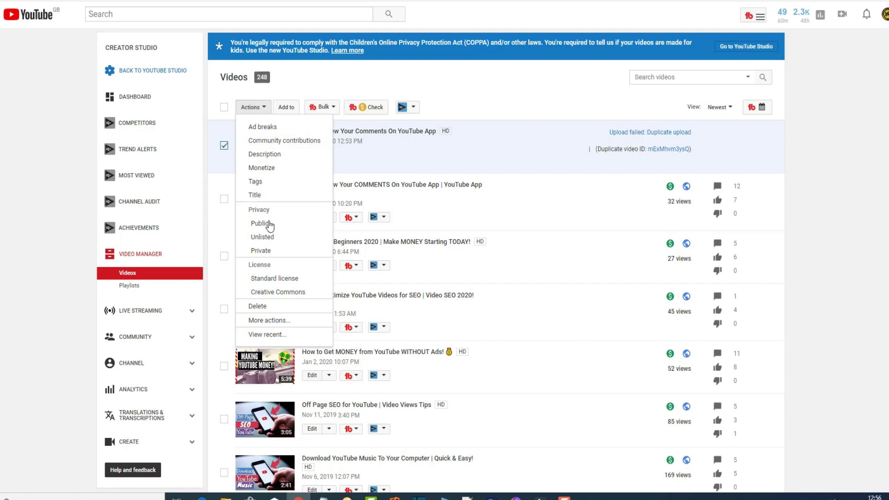
left_click(267, 306)
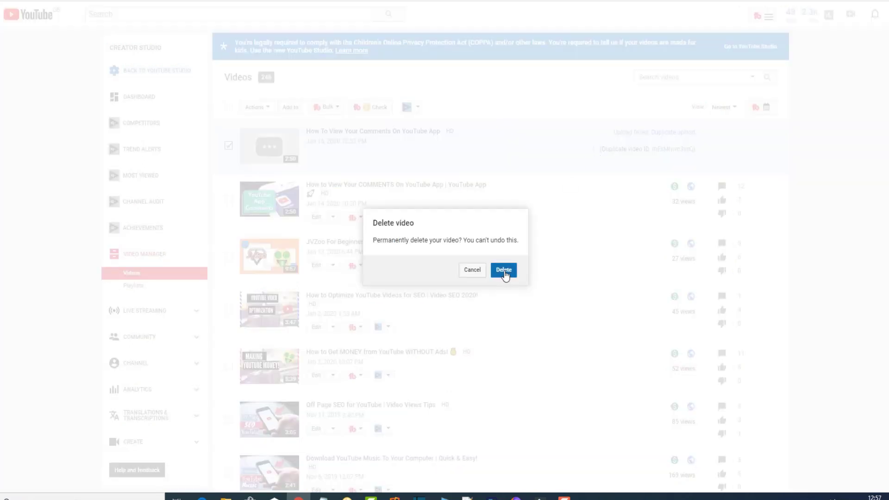
left_click(504, 270)
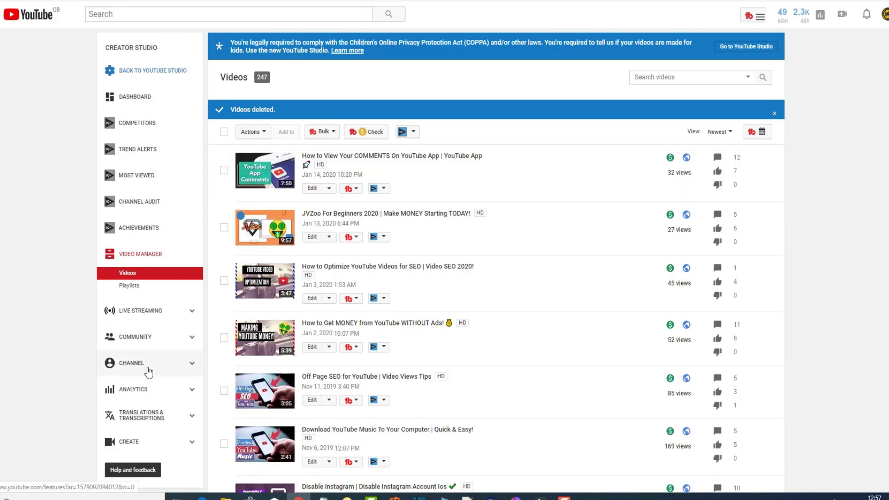
left_click(147, 367)
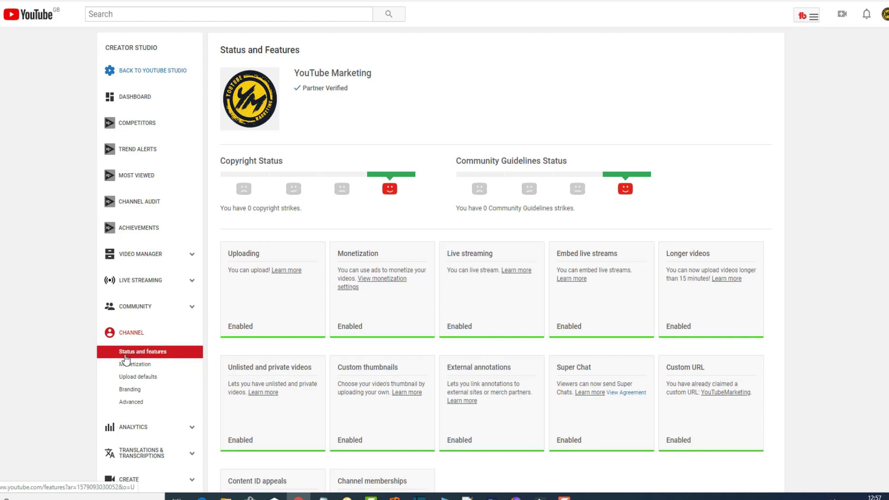
Step: Go to Upload Defaults and expand the default privacy options, currently Private
left_click(150, 380)
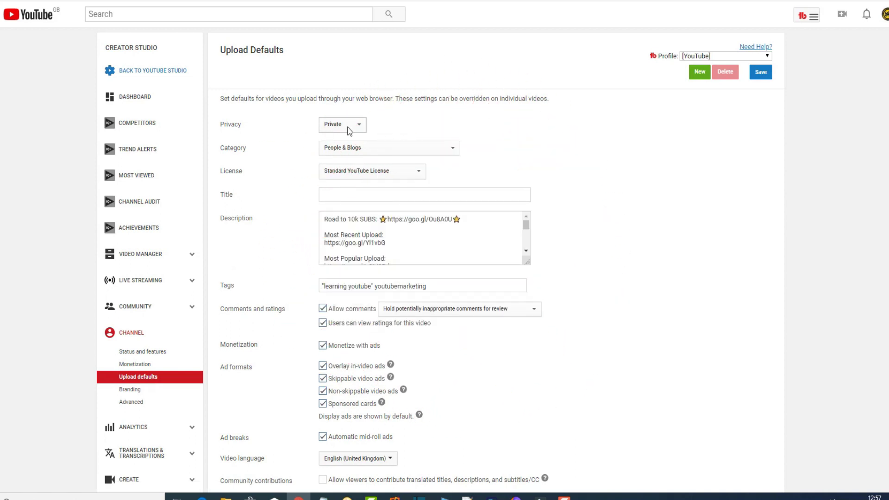
left_click(349, 130)
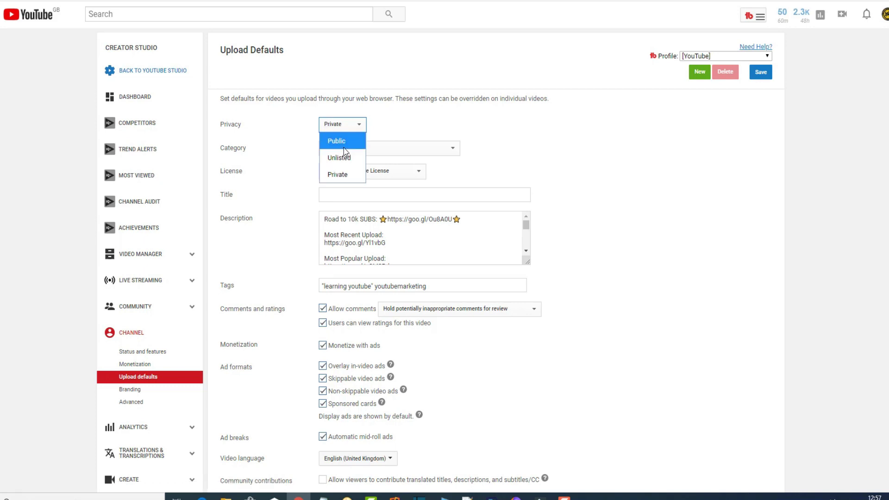
Step: Keep default privacy at Private and review the preset upload description
left_click(274, 151)
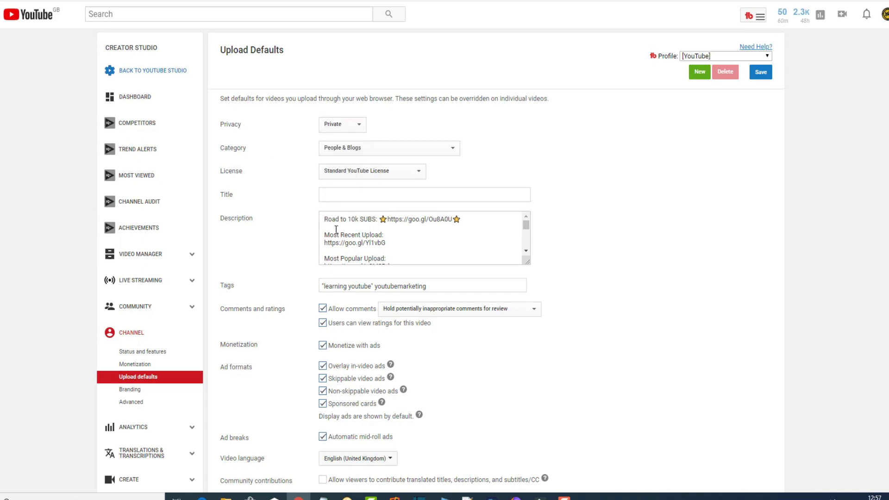
scroll(414, 245, "down", 2)
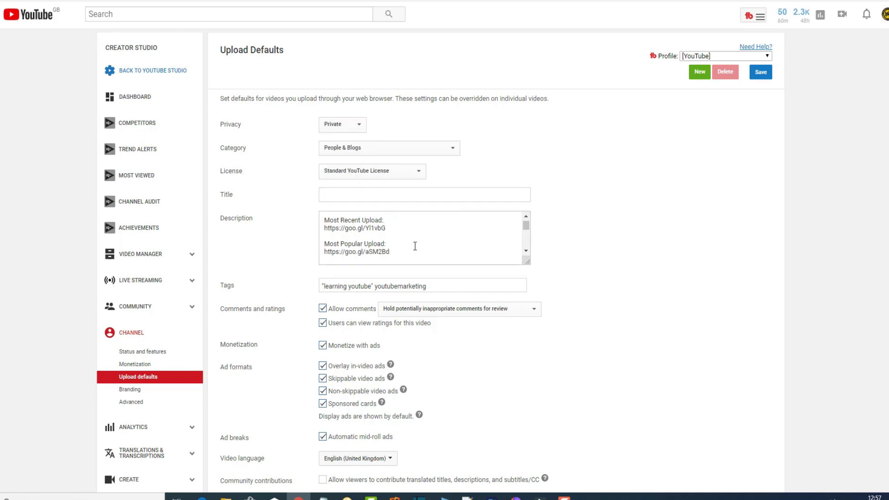
scroll(417, 245, "down", 4)
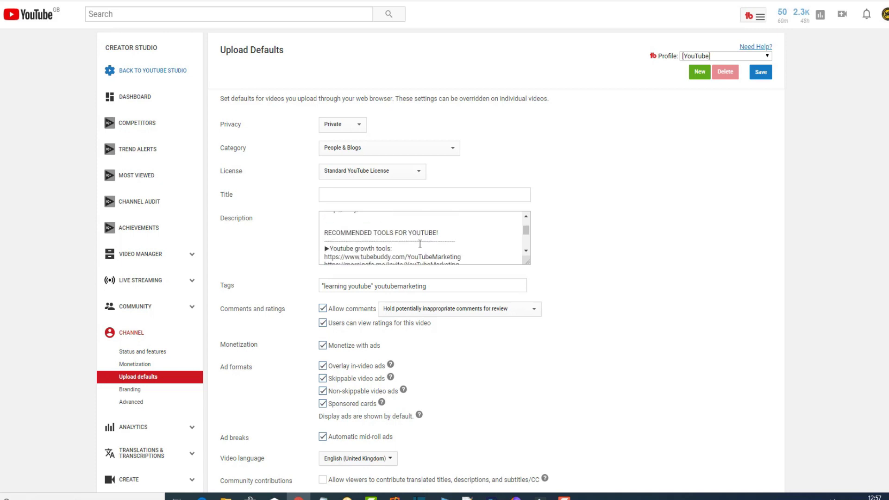
scroll(419, 242, "down", 4)
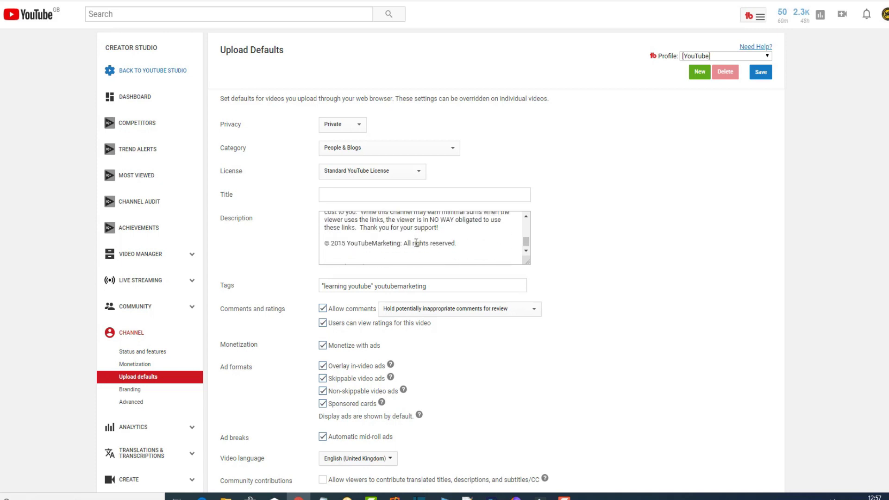
scroll(414, 243, "down", 1)
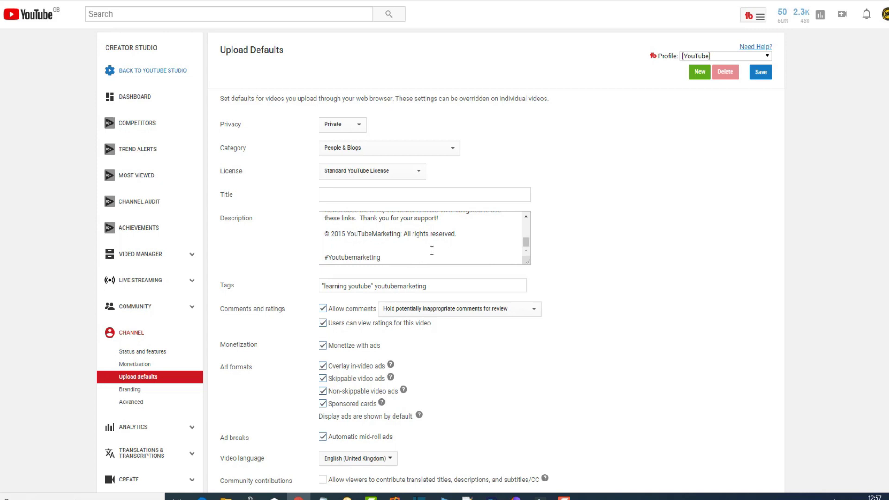
scroll(432, 248, "up", 3)
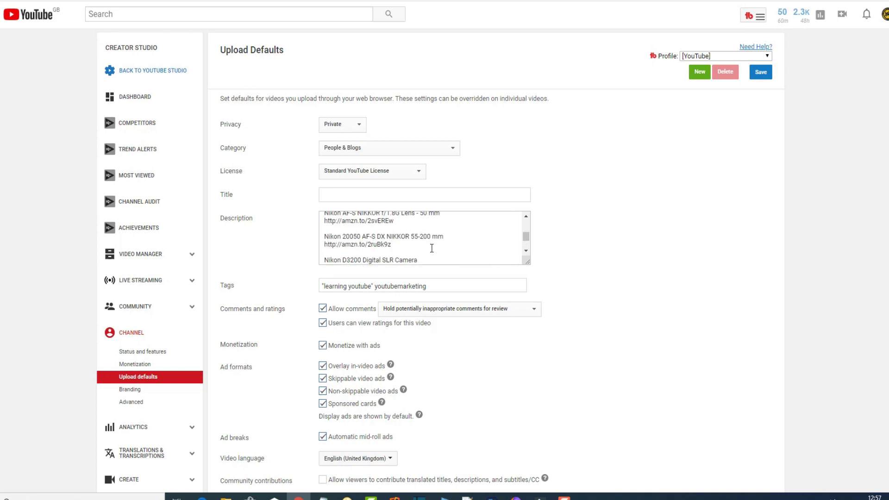
scroll(431, 247, "up", 2)
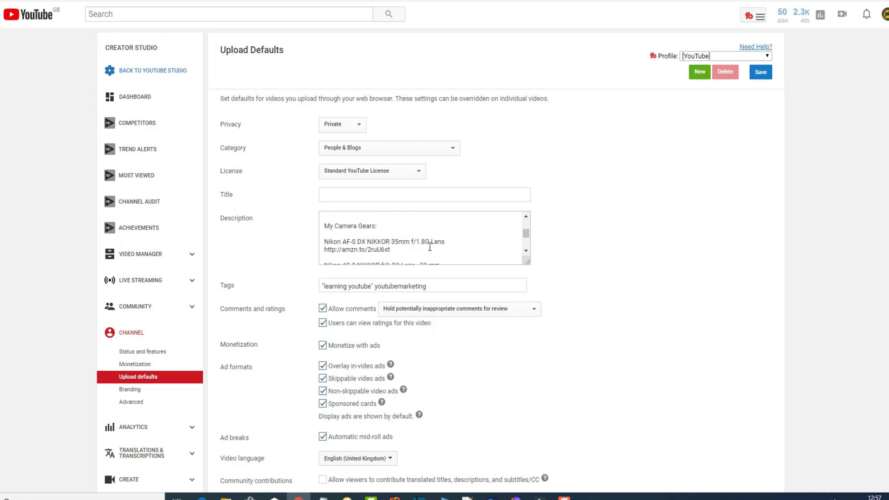
scroll(430, 247, "up", 4)
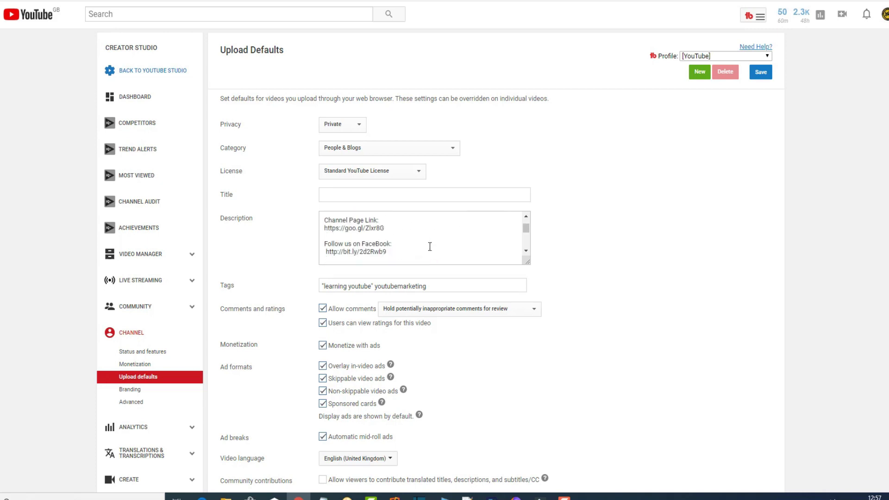
Step: Insert a blank line after the 'Road to 10k SUBS' line in the default description
left_click(463, 221)
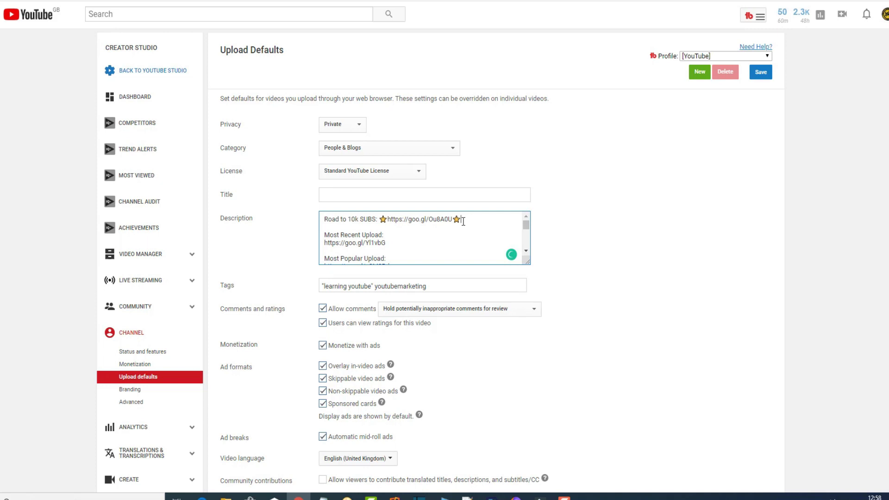
key("Return")
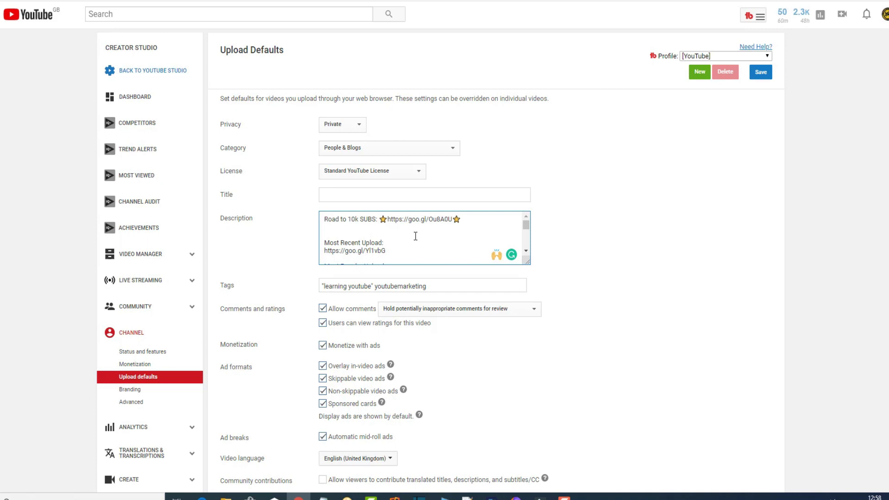
scroll(415, 235, "down", 2)
scroll(415, 236, "down", 3)
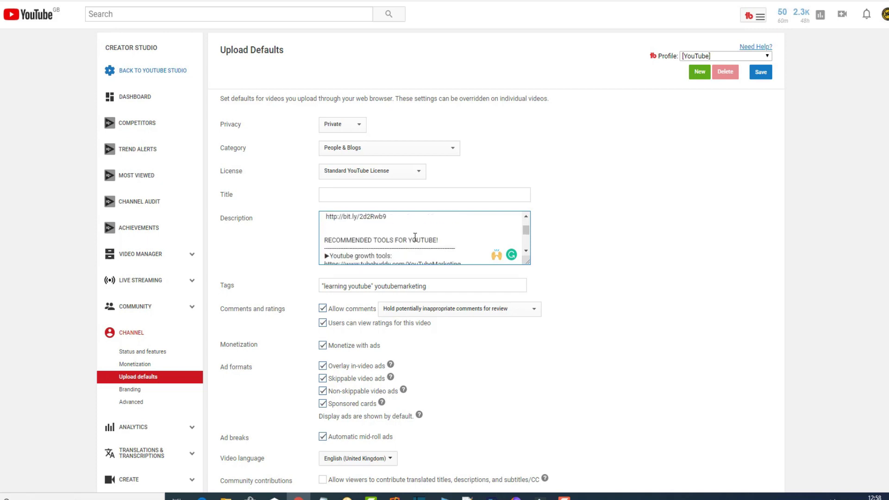
scroll(415, 237, "up", 5)
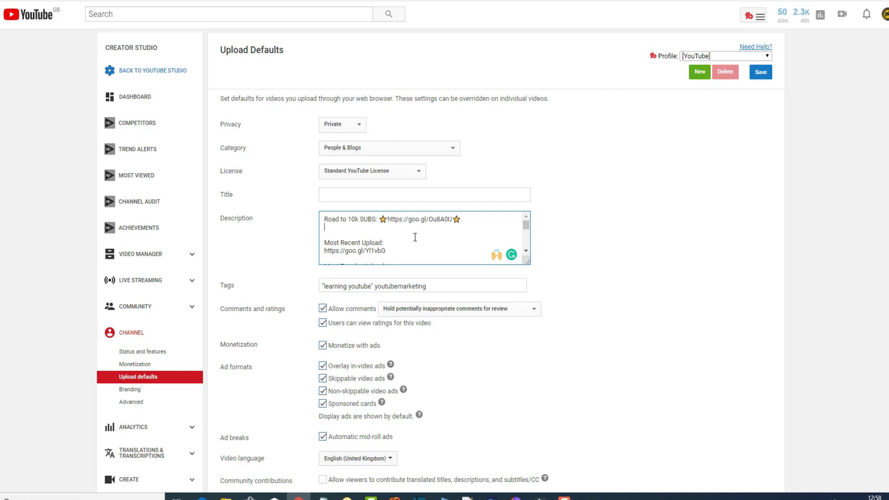
scroll(411, 240, "down", 10)
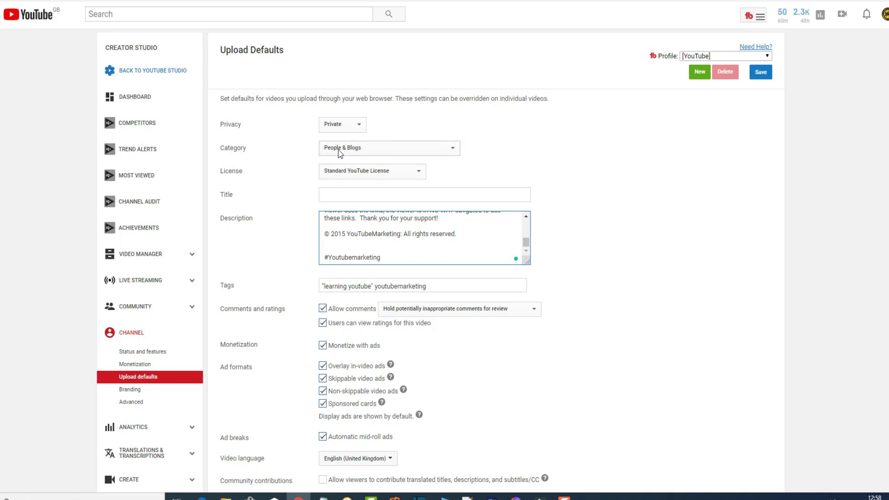
Step: Add a trailing space after 'youtubemarketing' in the default Tags field
scroll(492, 323, "down", 2)
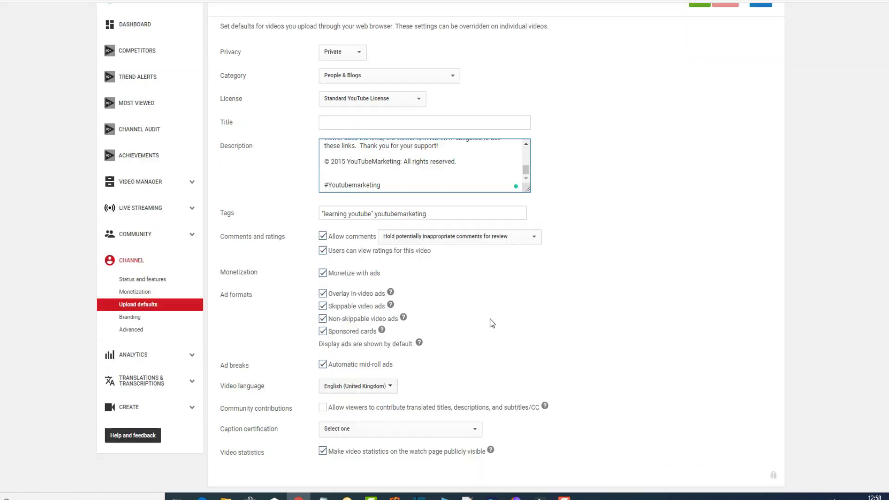
scroll(492, 323, "down", 1)
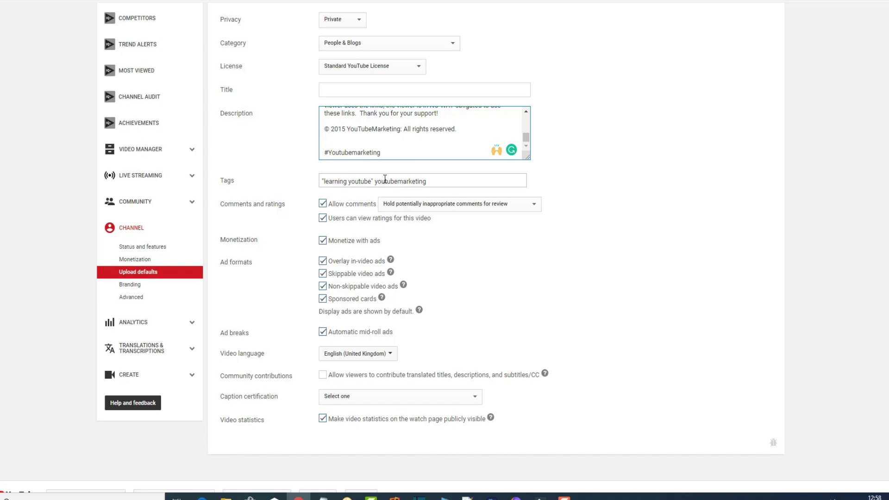
left_click(445, 181)
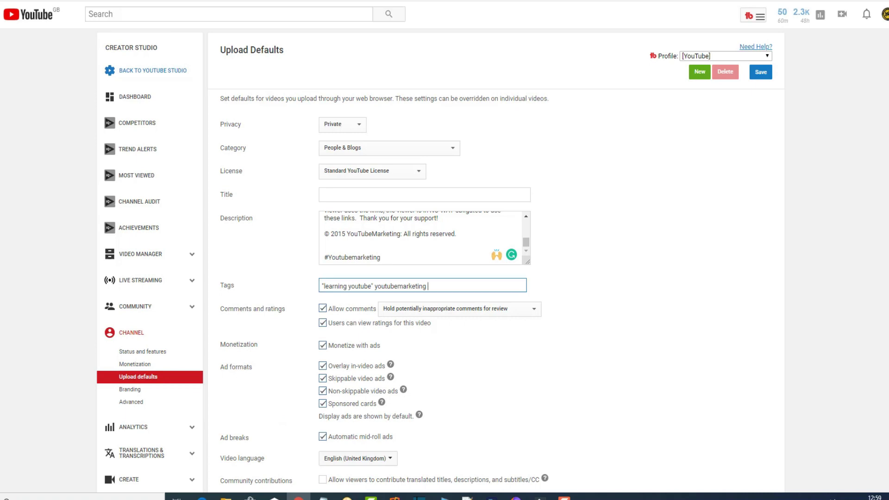
Step: Scroll the Speedtest results page showing 170.93 Mbps down and 170.08 Mbps up
scroll(438, 336, "down", 1)
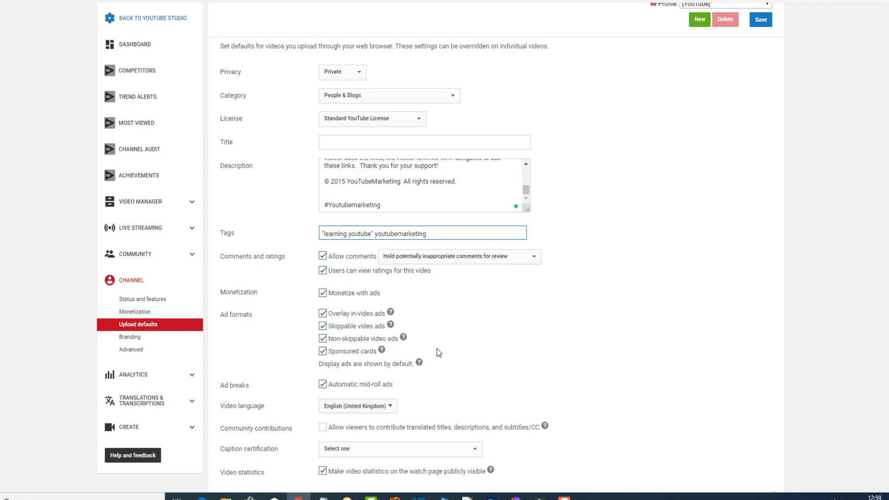
Step: Scroll the Upload defaults page to review Private privacy, People & Blogs category and all four ad formats
scroll(437, 350, "down", 2)
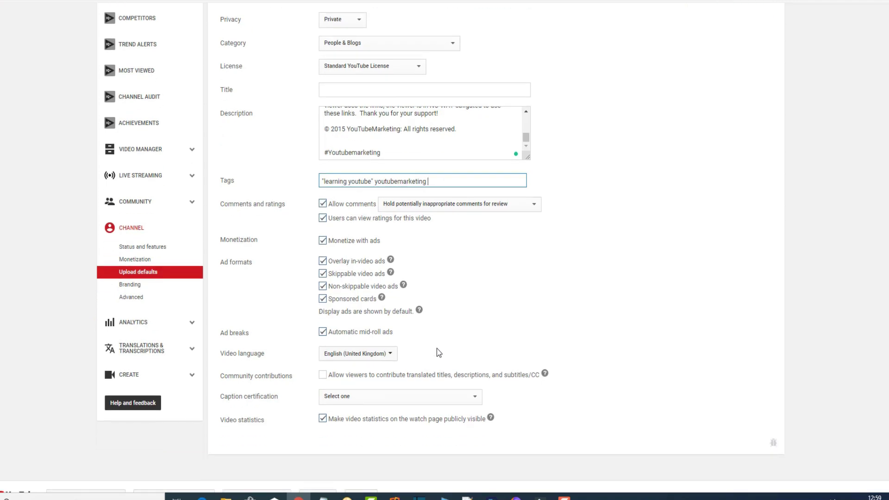
scroll(437, 348, "up", 4)
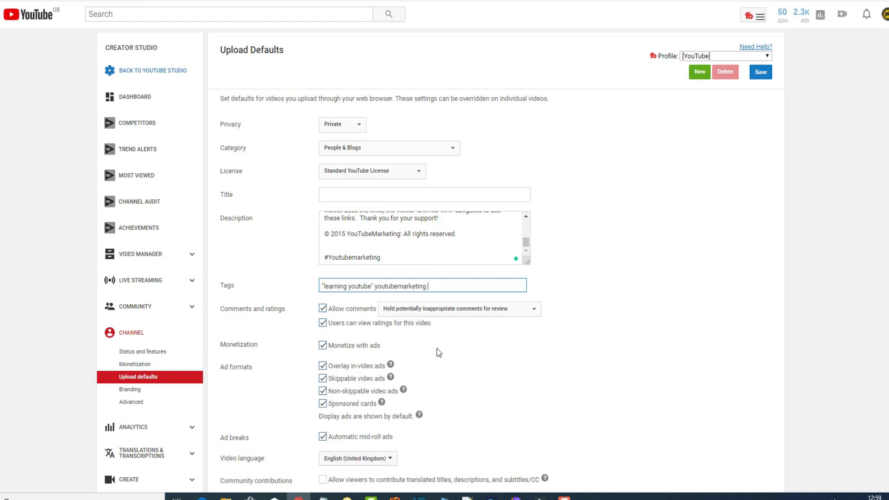